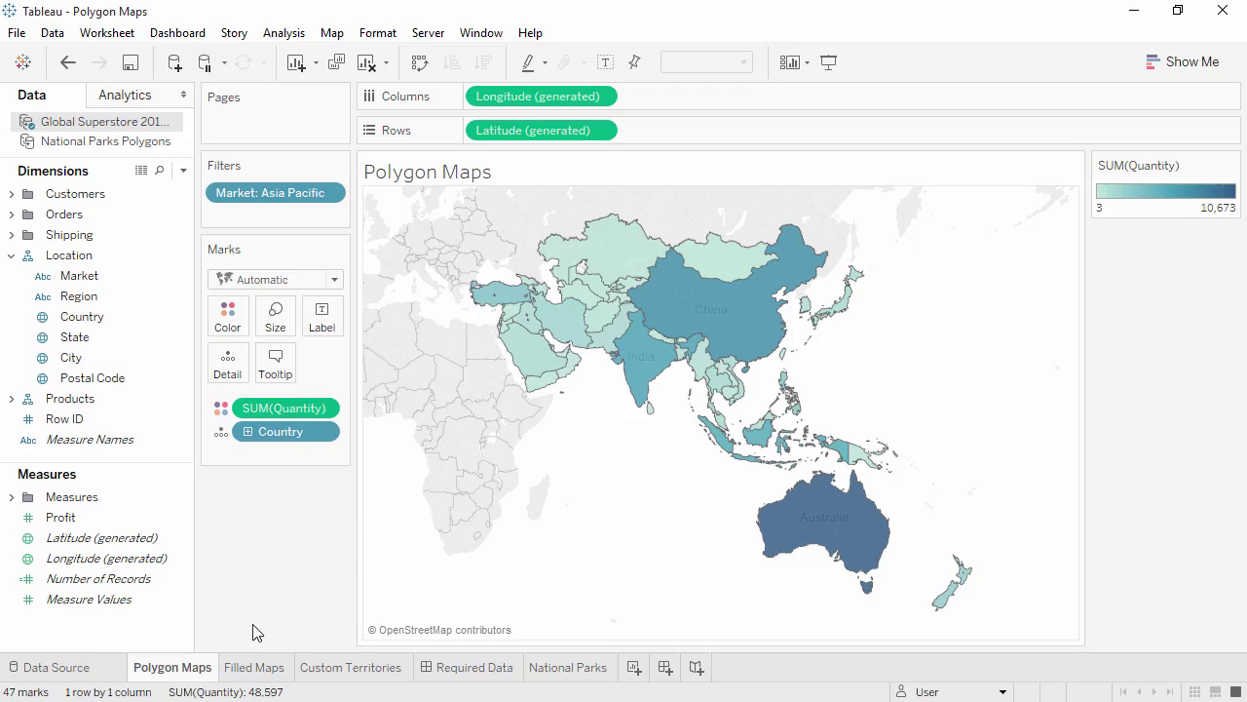
Step: On the Filled Maps sheet, plot every country on a world map shaded by total Profit
click(255, 666)
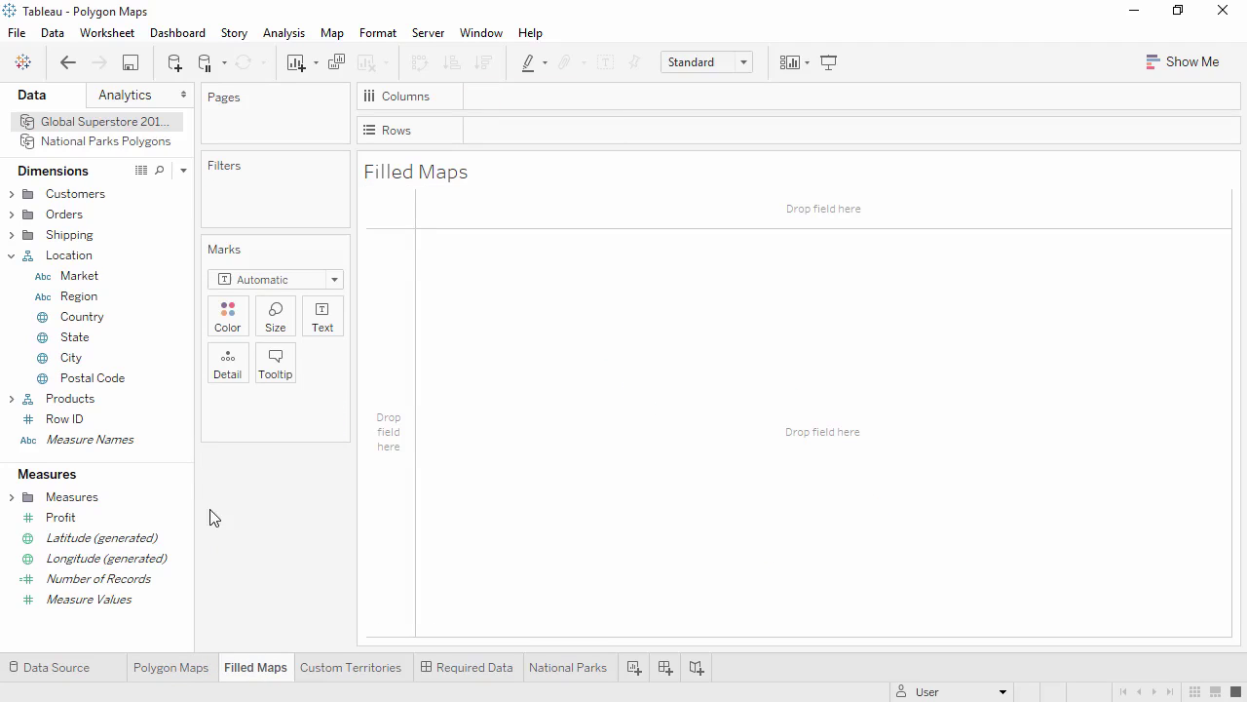
double_click(135, 318)
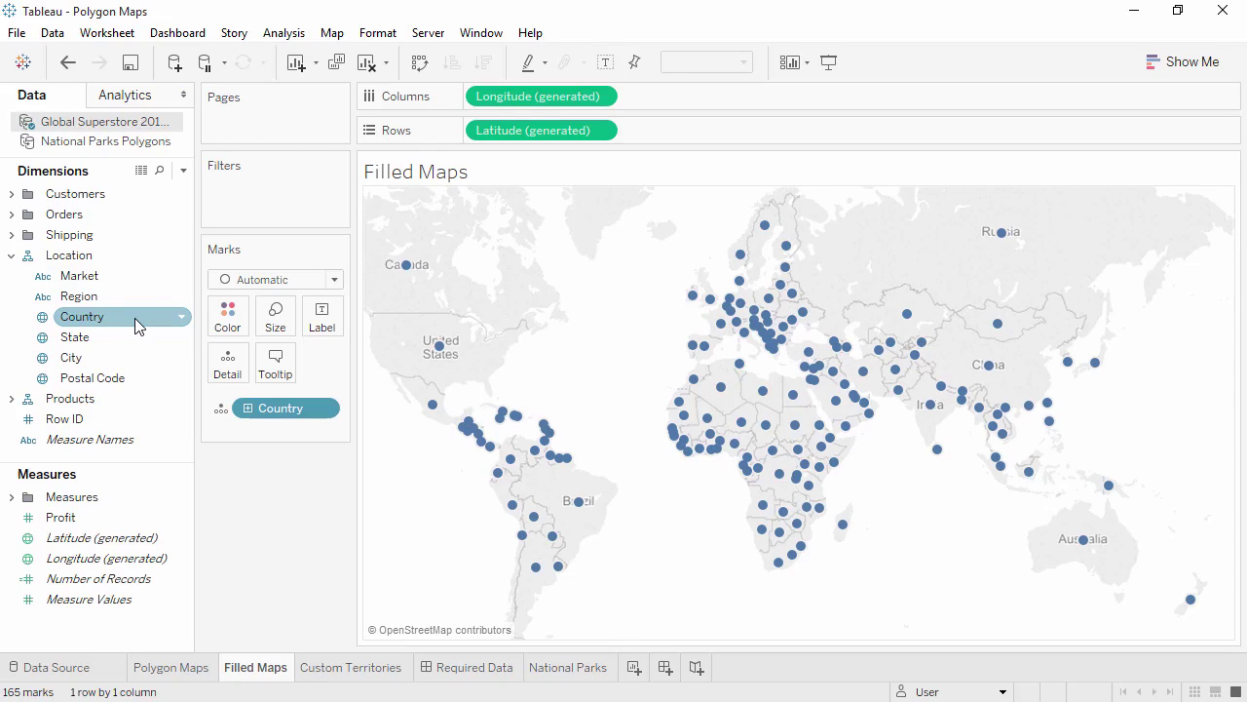
click(109, 420)
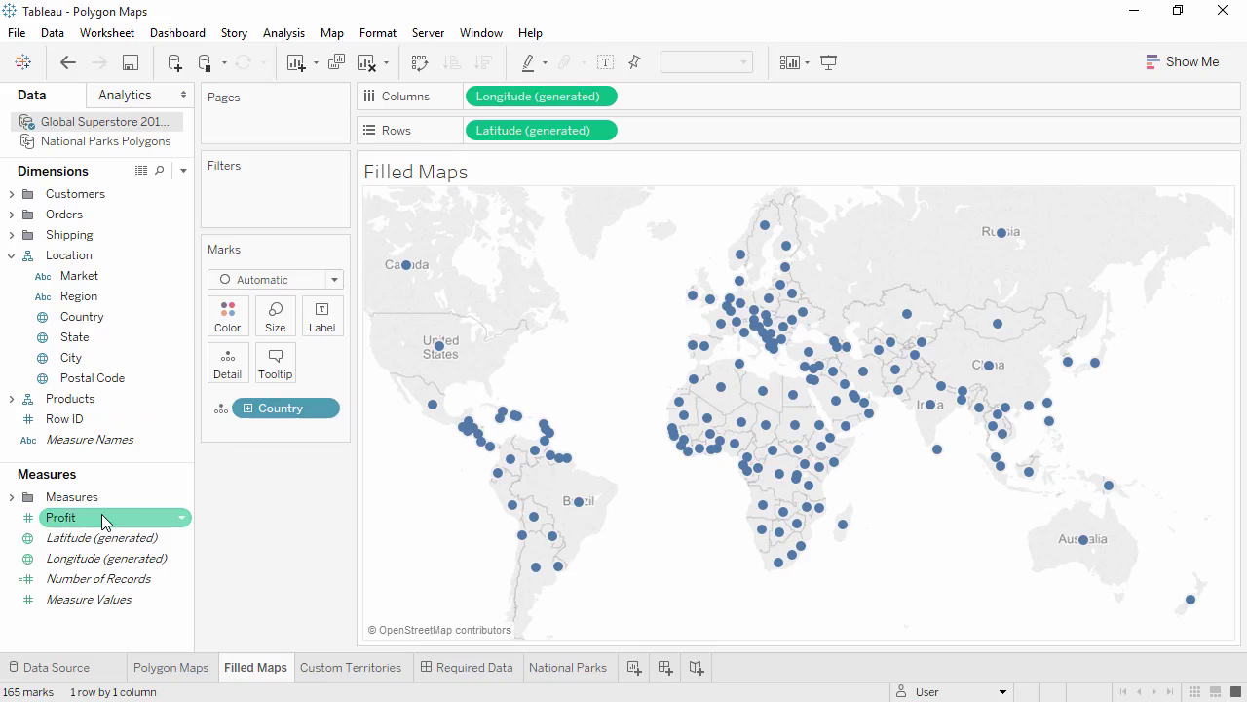
mouse_move(102, 518)
mouse_down()
mouse_move(202, 327)
mouse_move(221, 319)
mouse_up()
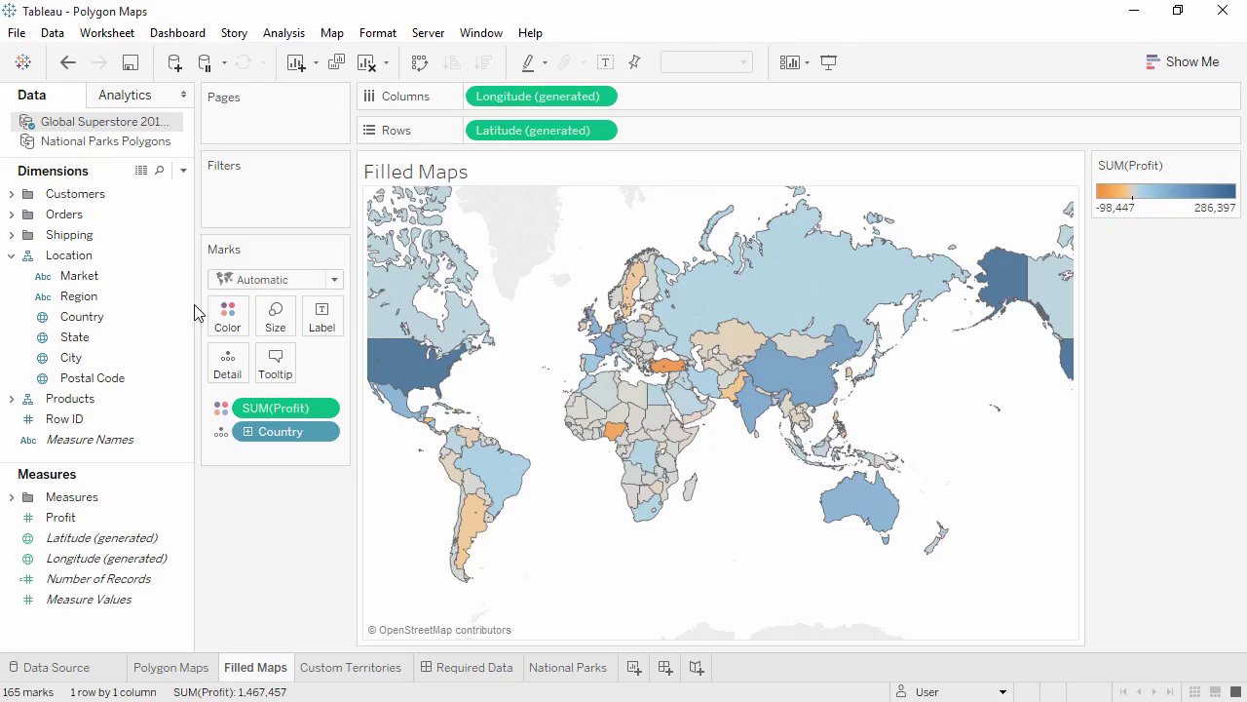
Step: Colour the countries by Market as a Filled Map, then go to the Custom Territories sheet
drag(146, 278, 224, 325)
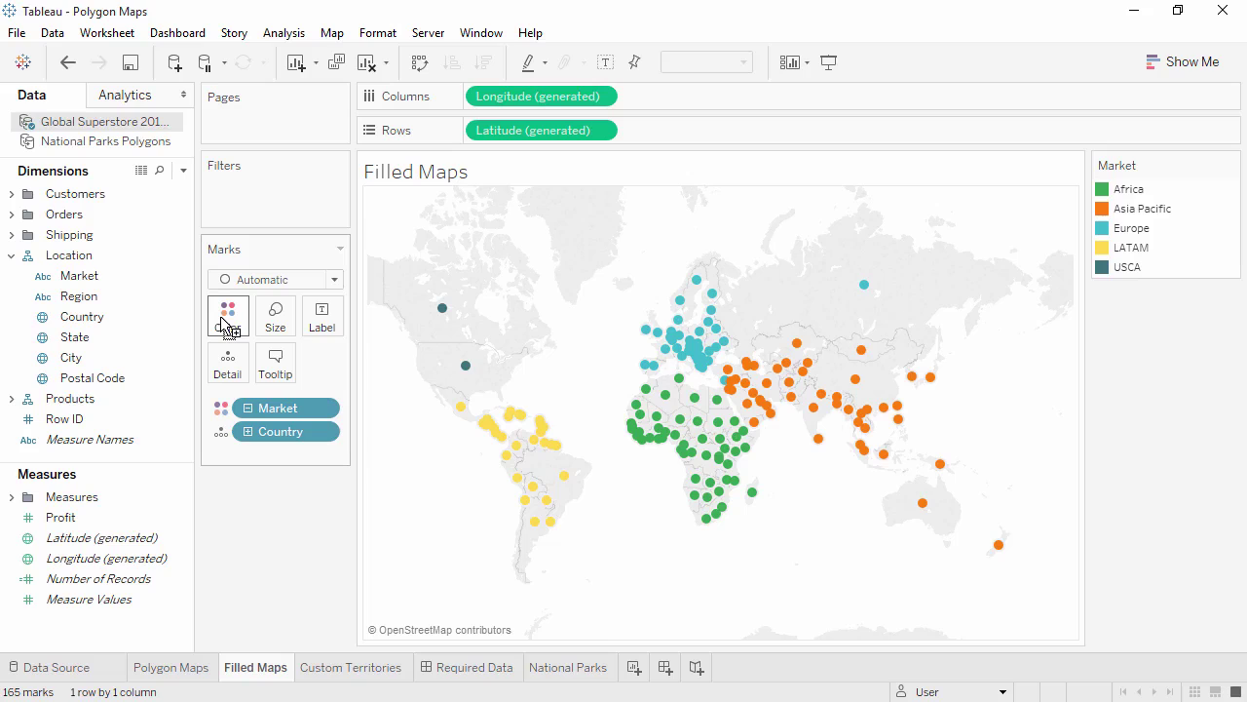
click(256, 281)
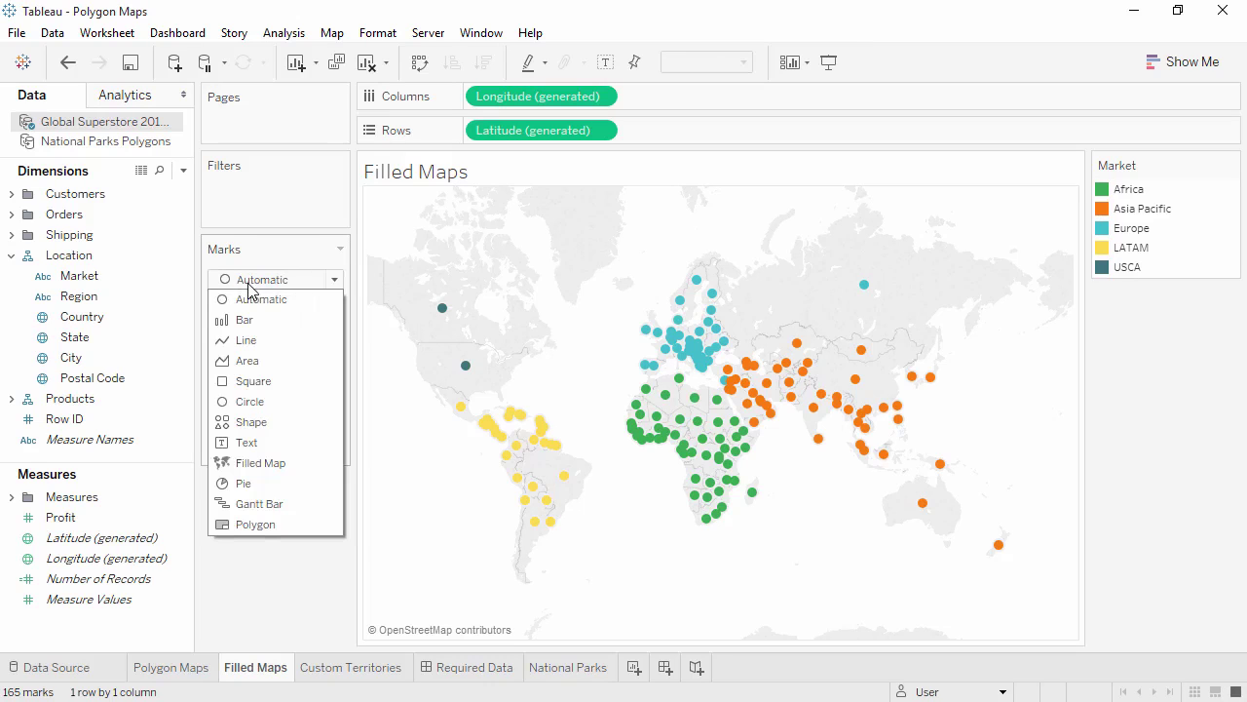
click(258, 463)
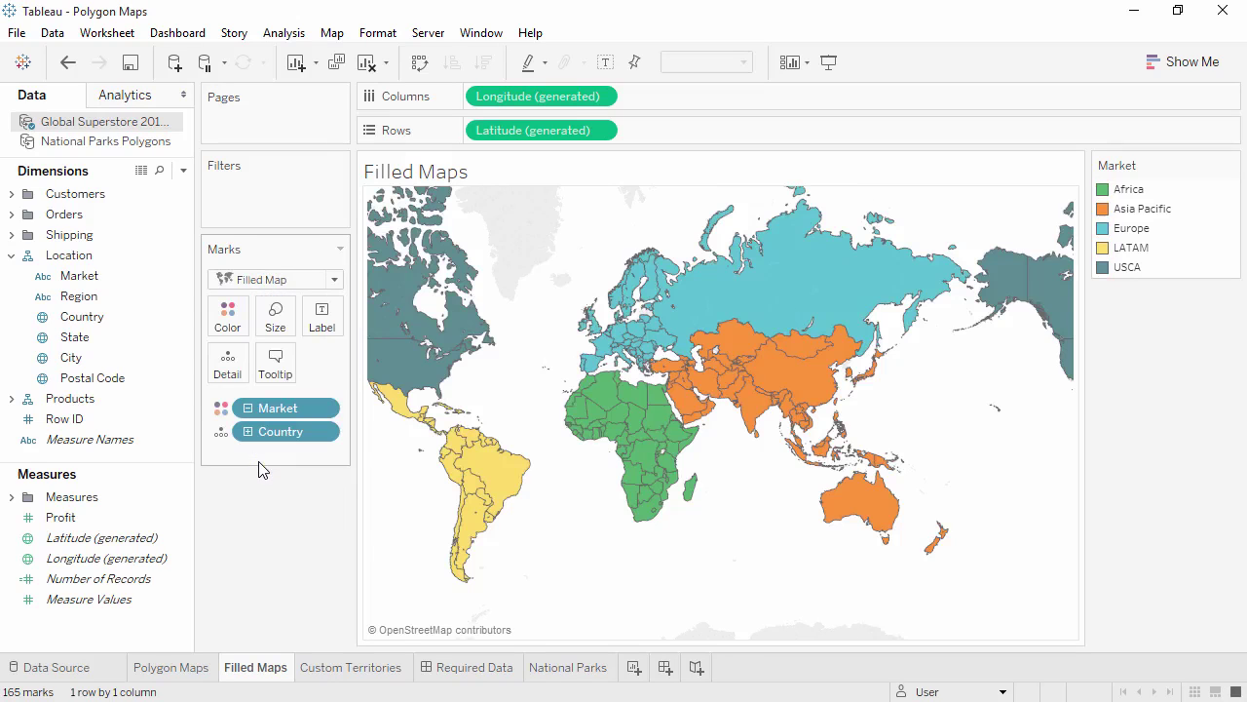
click(330, 672)
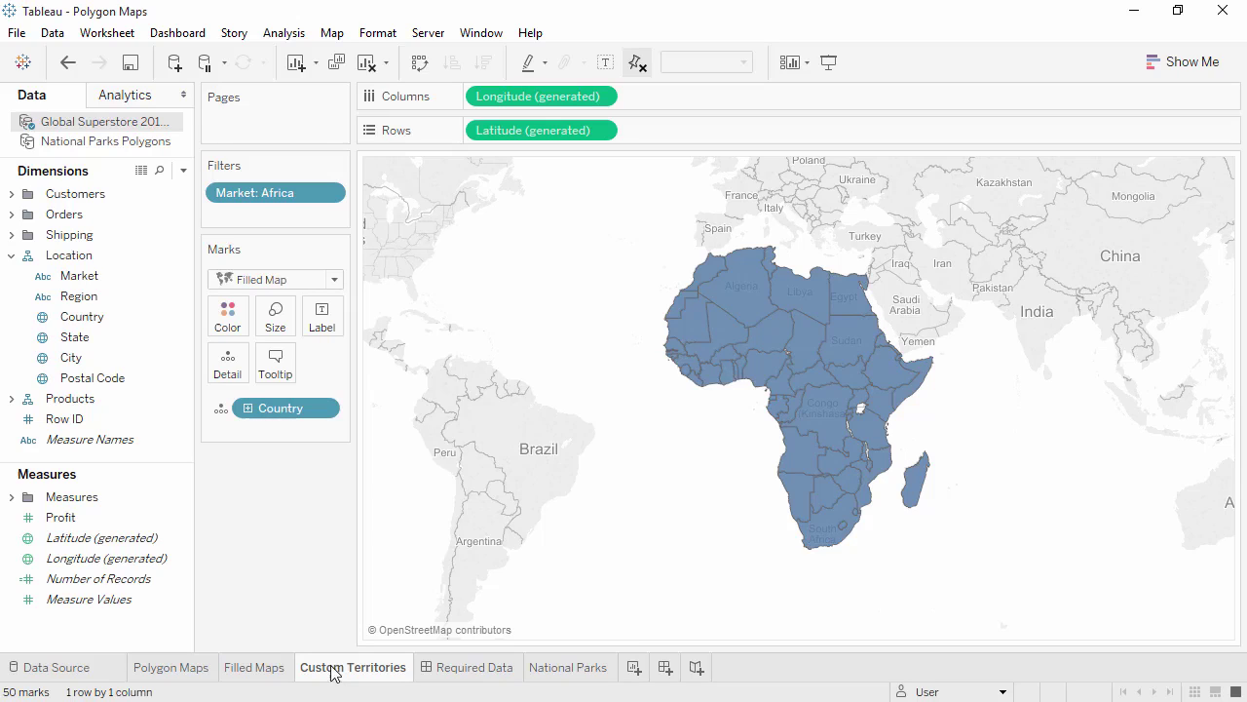
mouse_move(390, 296)
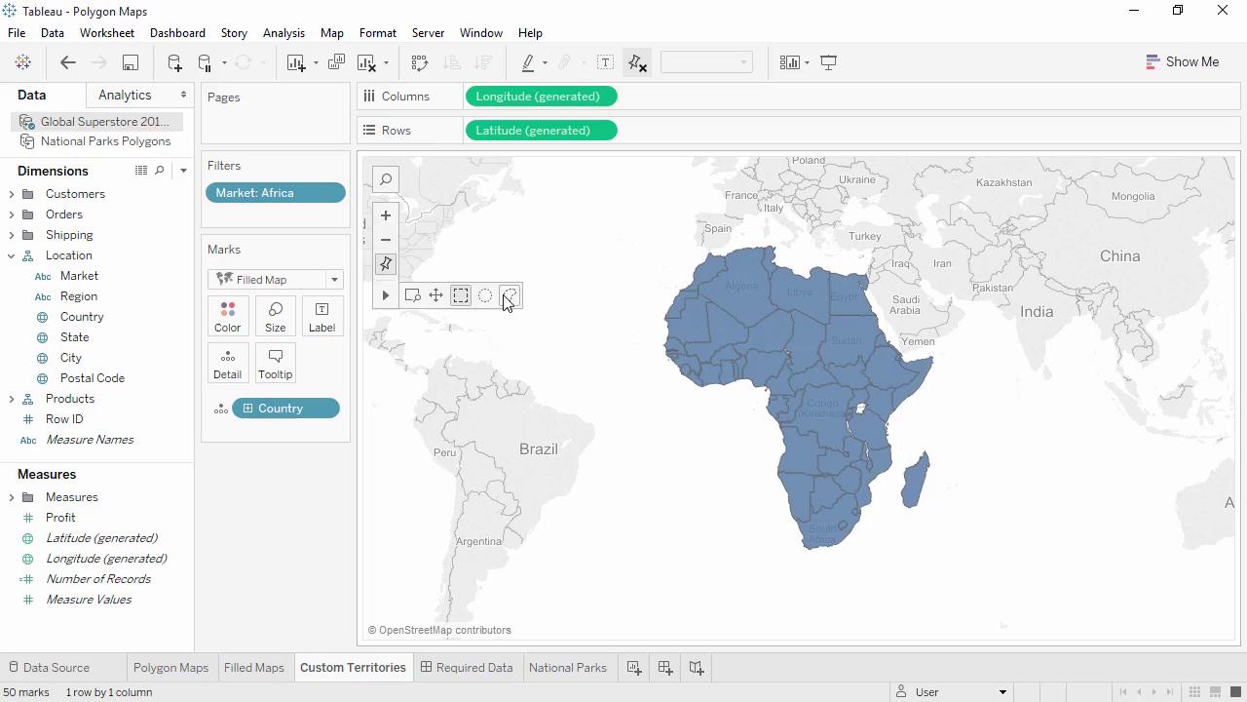
Step: Group the West African countries and the East African countries into two territories
mouse_move(645, 275)
mouse_down()
mouse_move(729, 320)
mouse_move(750, 364)
mouse_move(690, 405)
mouse_move(651, 322)
mouse_up()
click(867, 428)
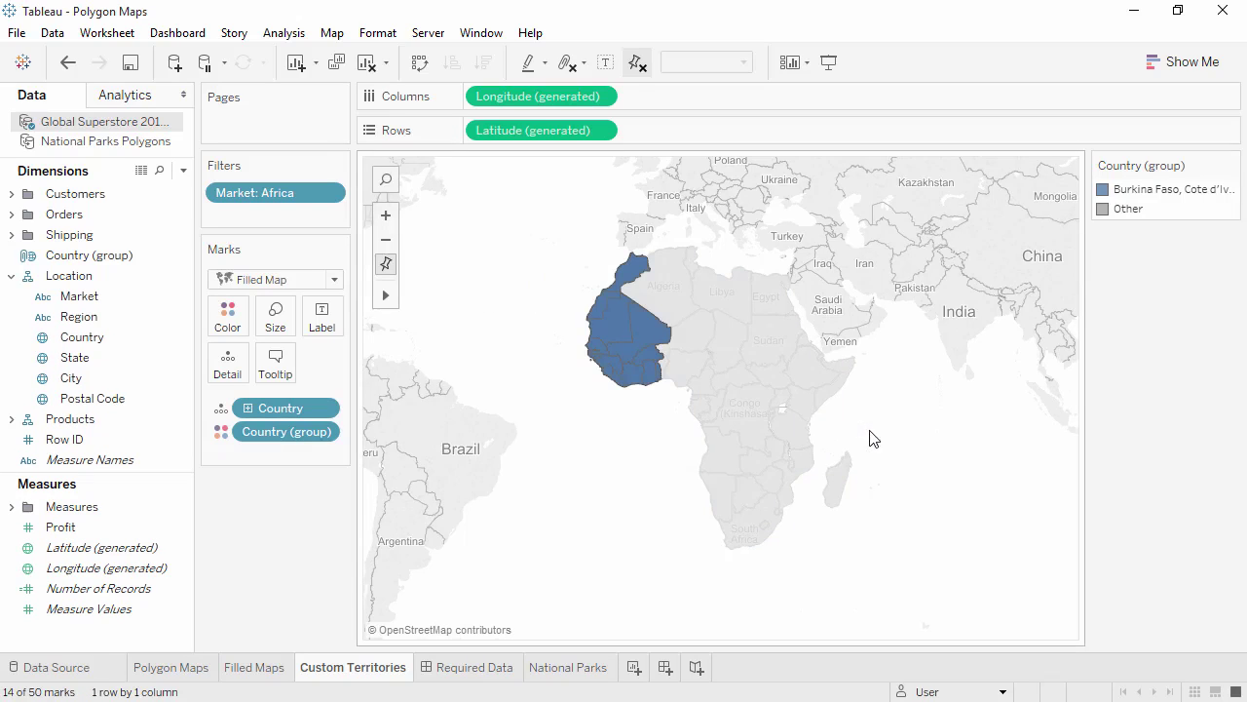
mouse_move(869, 440)
mouse_down()
mouse_move(846, 465)
mouse_move(799, 425)
mouse_move(778, 377)
mouse_move(832, 336)
mouse_move(861, 406)
mouse_up()
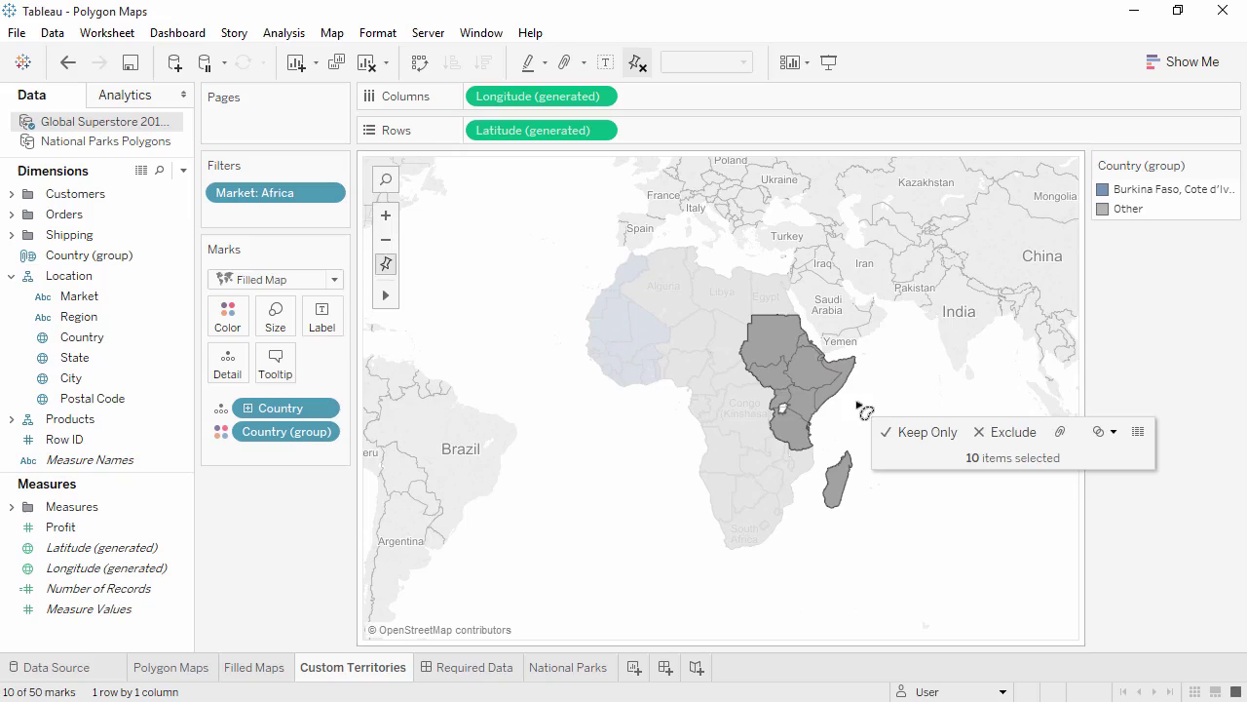
click(1059, 433)
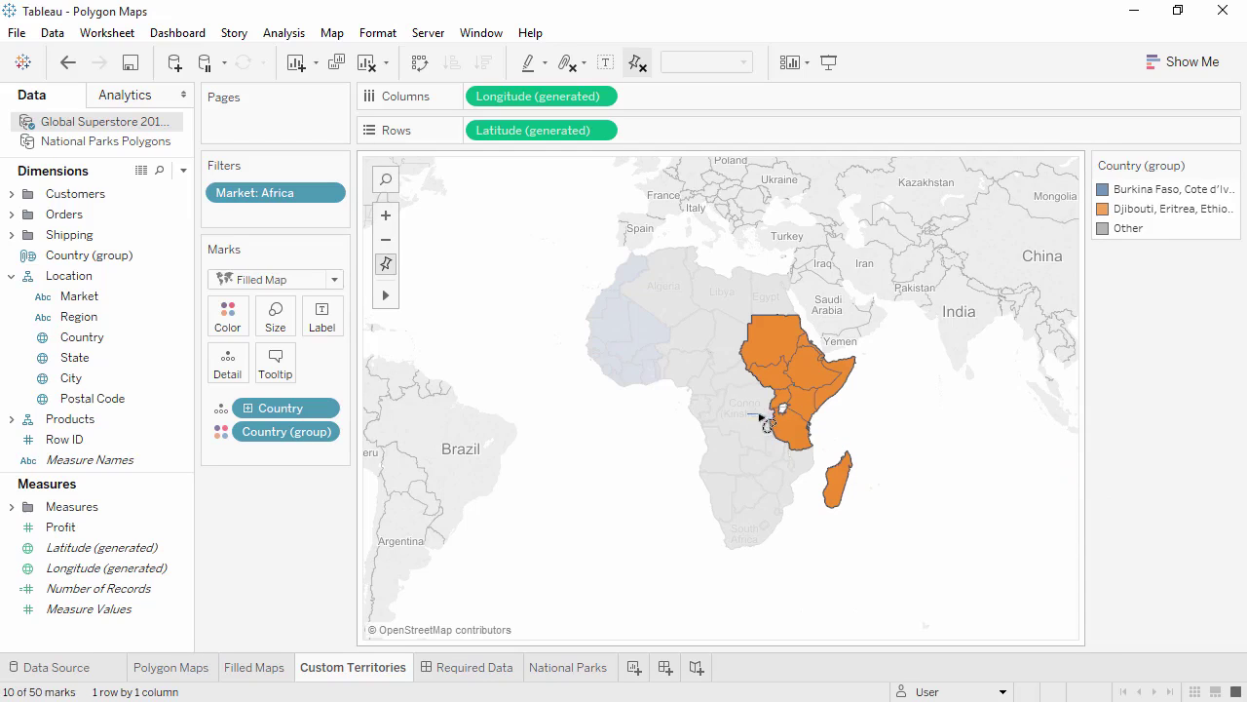
Step: Group Congo through southern Africa plus Egypt and Libya into a third territory
mouse_move(752, 414)
mouse_down()
mouse_move(769, 415)
mouse_move(804, 507)
mouse_move(726, 550)
mouse_move(770, 548)
mouse_up()
ctrl+click(770, 292)
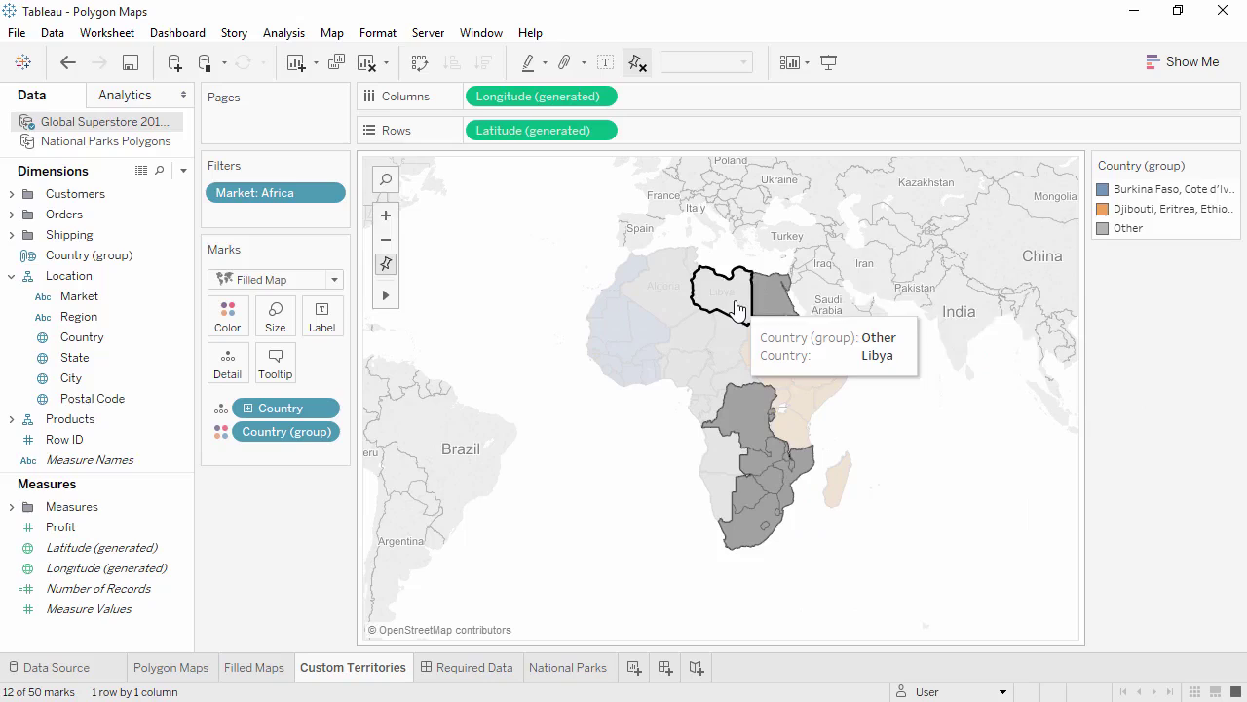
ctrl+click(721, 293)
click(938, 278)
Step: Group the remaining central and northern countries with Angola and Namibia as the fourth territory
mouse_move(687, 339)
mouse_down()
mouse_move(694, 404)
mouse_move(712, 419)
mouse_move(719, 371)
mouse_move(695, 319)
mouse_move(690, 255)
mouse_up()
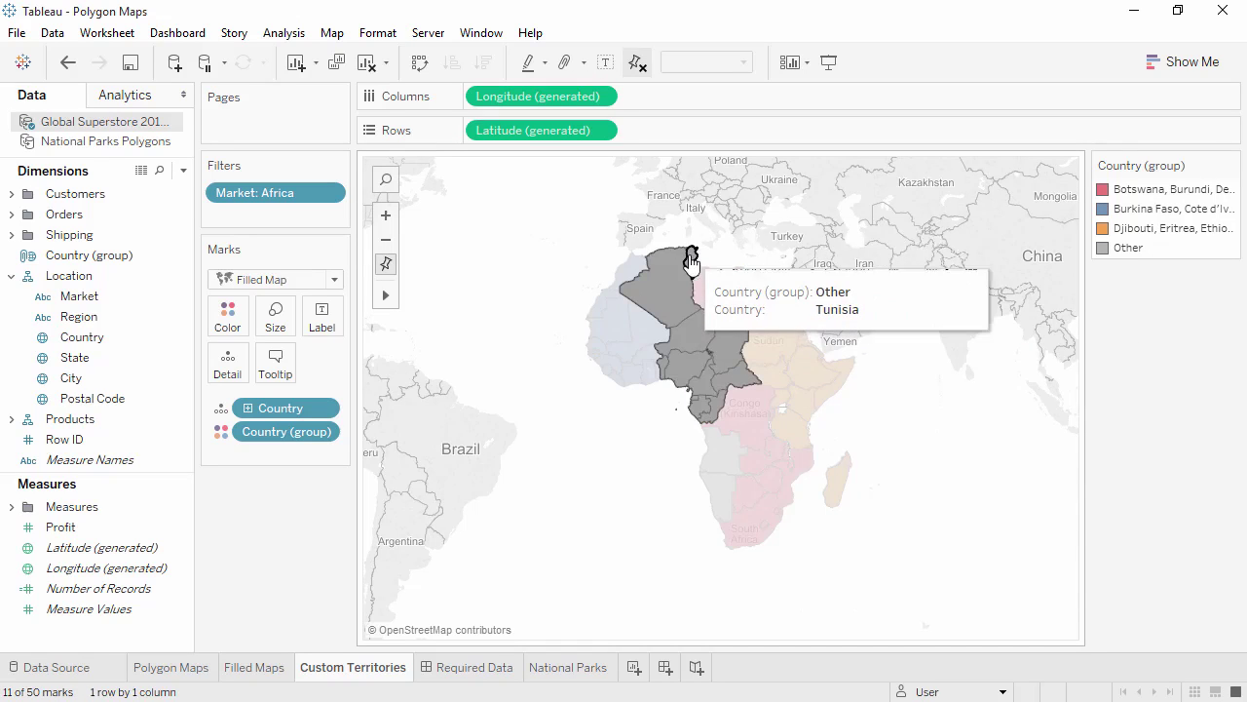
ctrl+click(720, 446)
ctrl+click(723, 485)
click(916, 475)
click(916, 475)
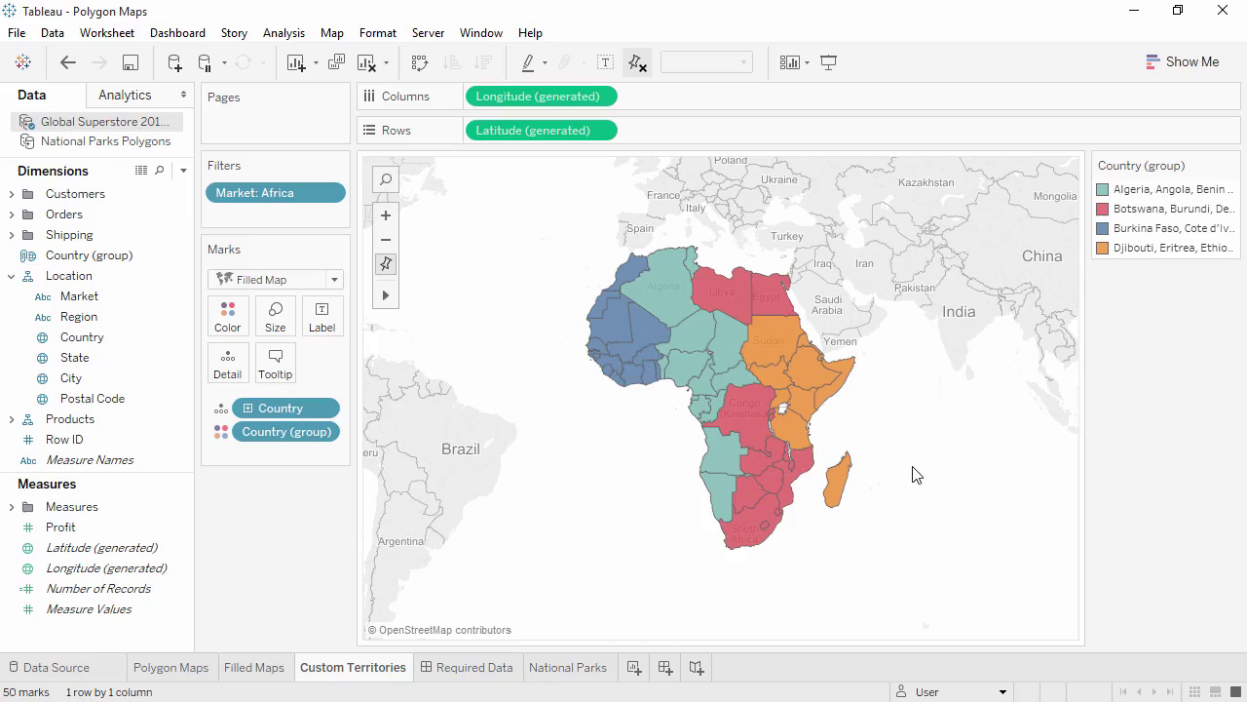
click(168, 257)
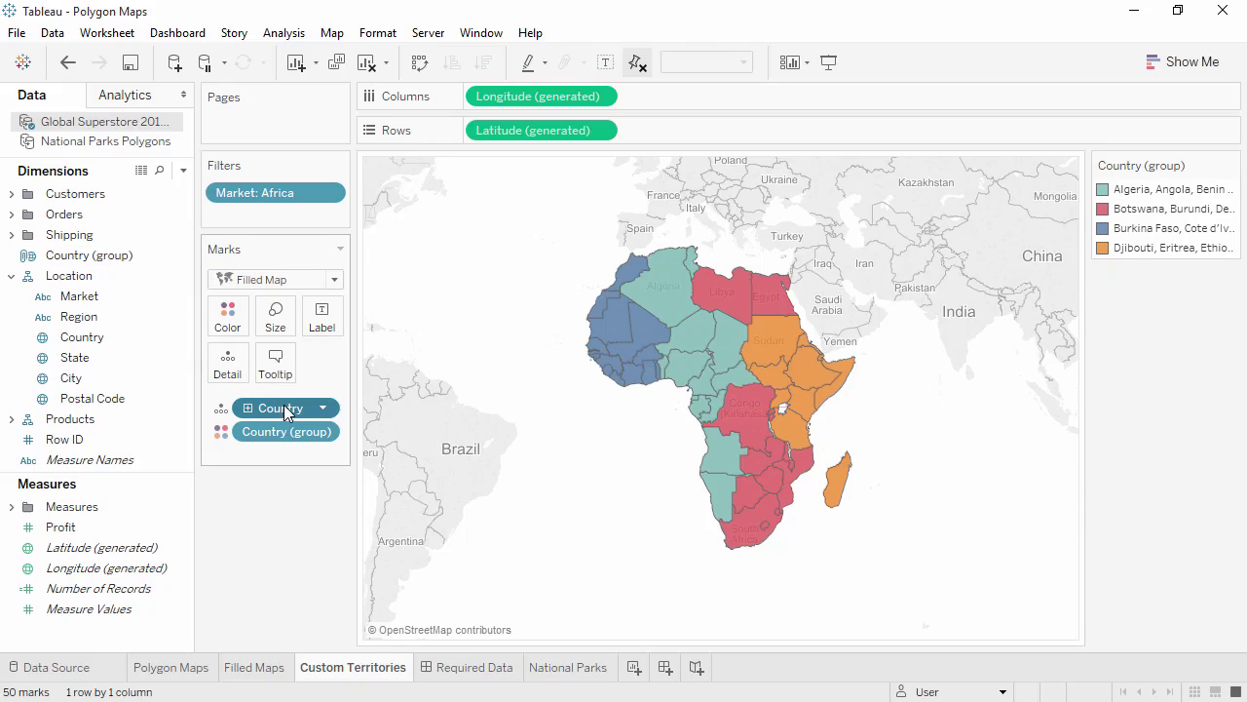
Step: Remove Country from the Marks card to merge four solid territories, then view the Required Data dashboard
drag(288, 411, 279, 499)
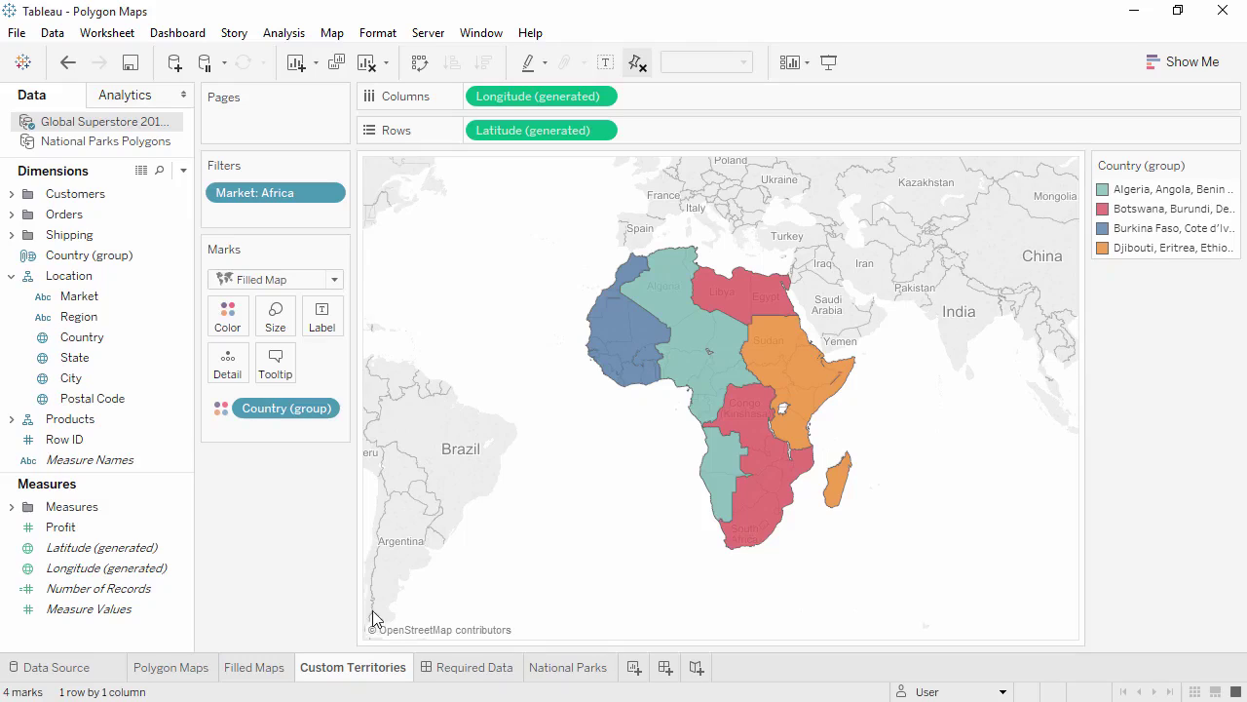
click(458, 672)
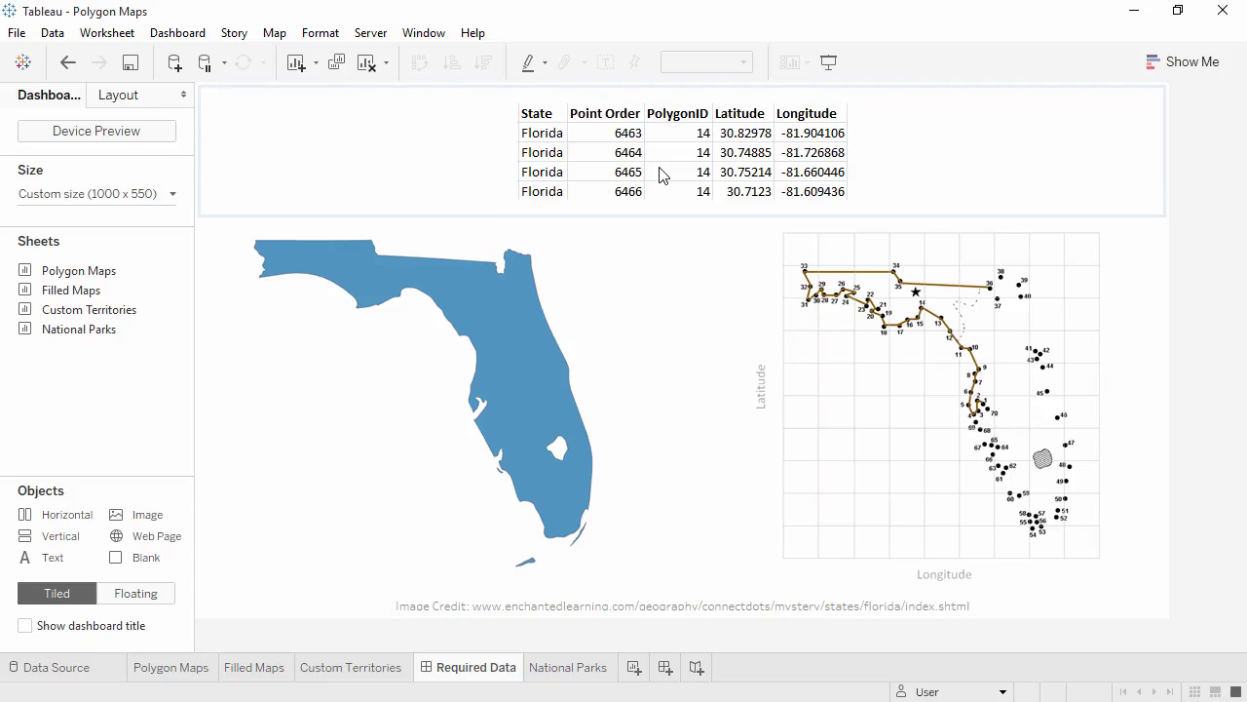
Step: On the National Parks sheet, use National Parks Polygons data and make Point ID and Polygon ID dimensions
click(575, 669)
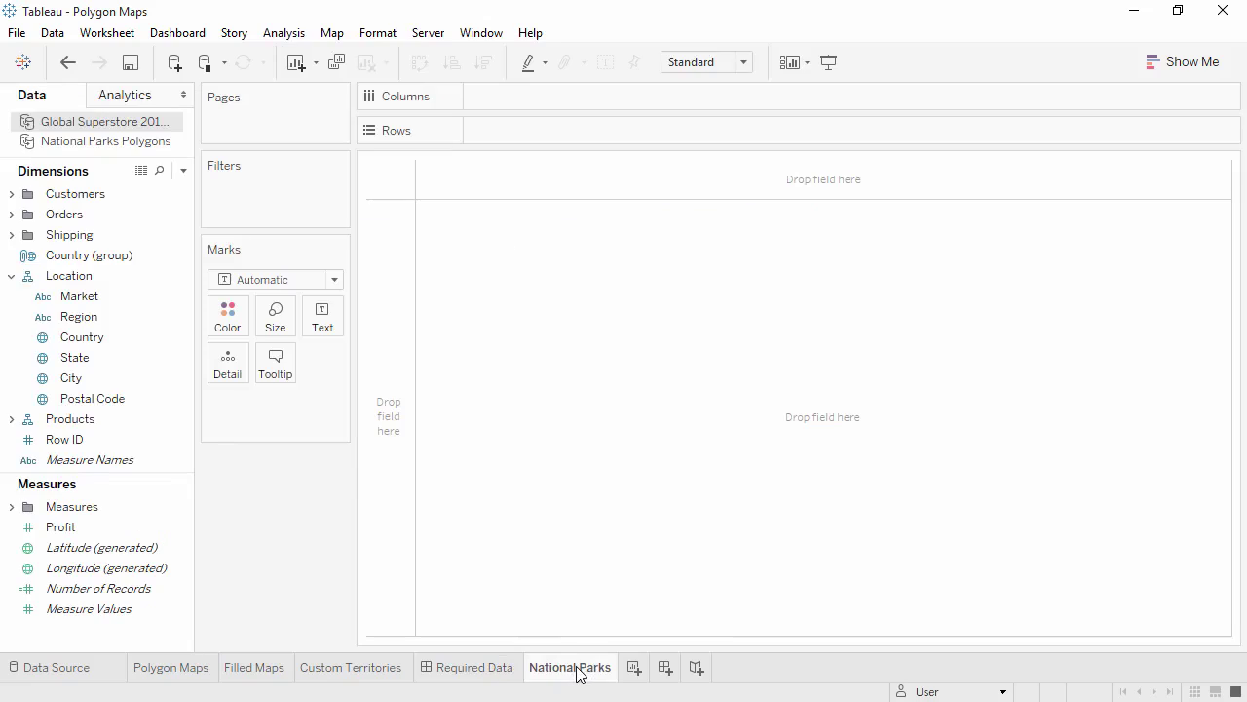
click(153, 146)
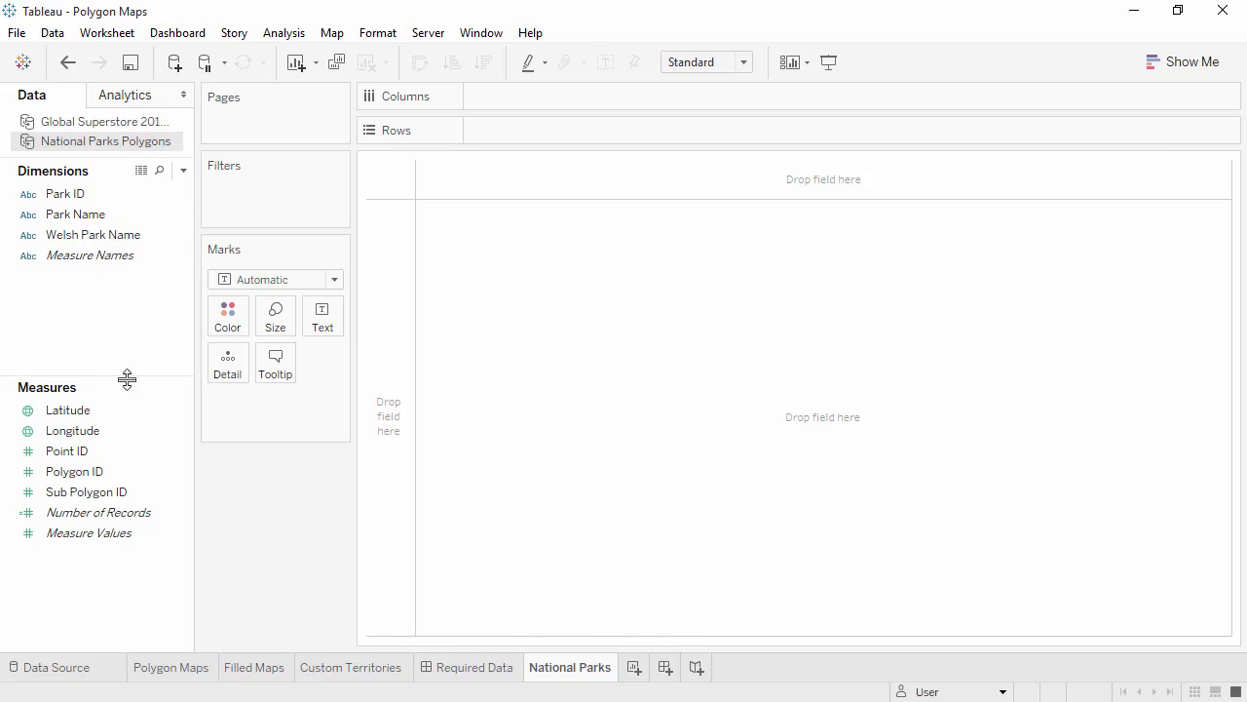
drag(125, 449, 131, 315)
drag(117, 450, 130, 347)
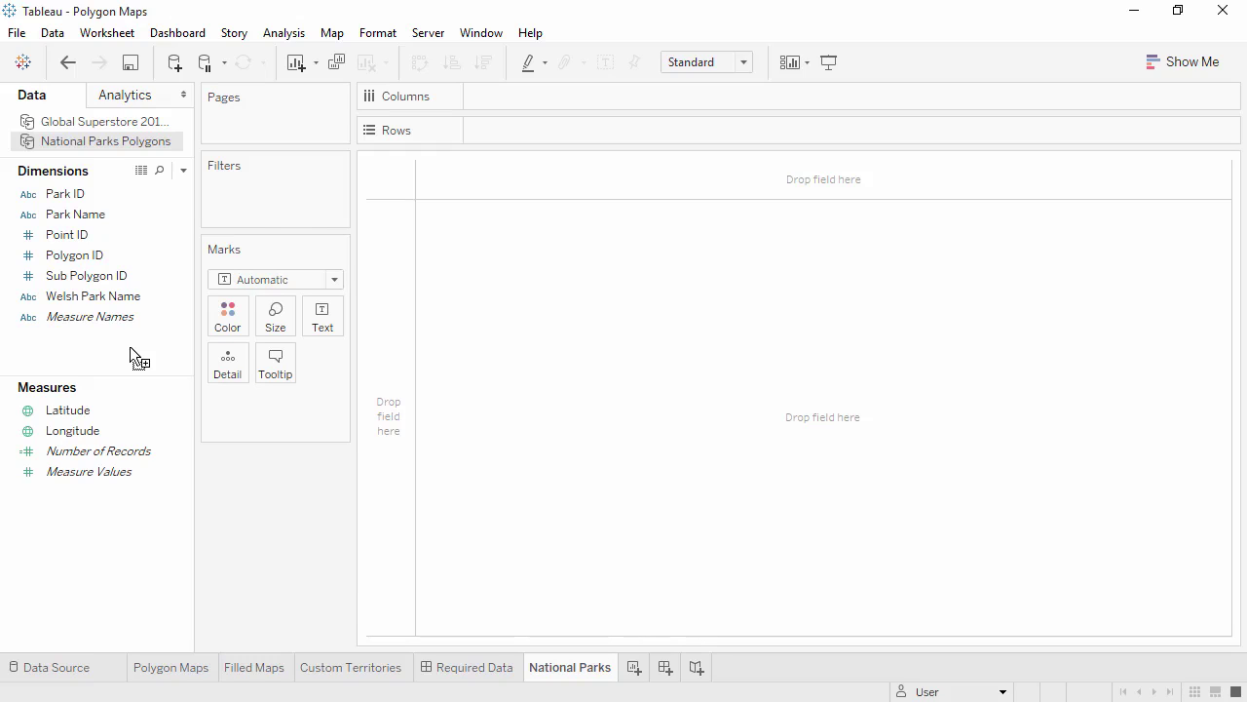
Step: Set marks to Polygon with Point ID on Path and Polygon ID, Sub Polygon ID on Detail
click(273, 281)
click(244, 525)
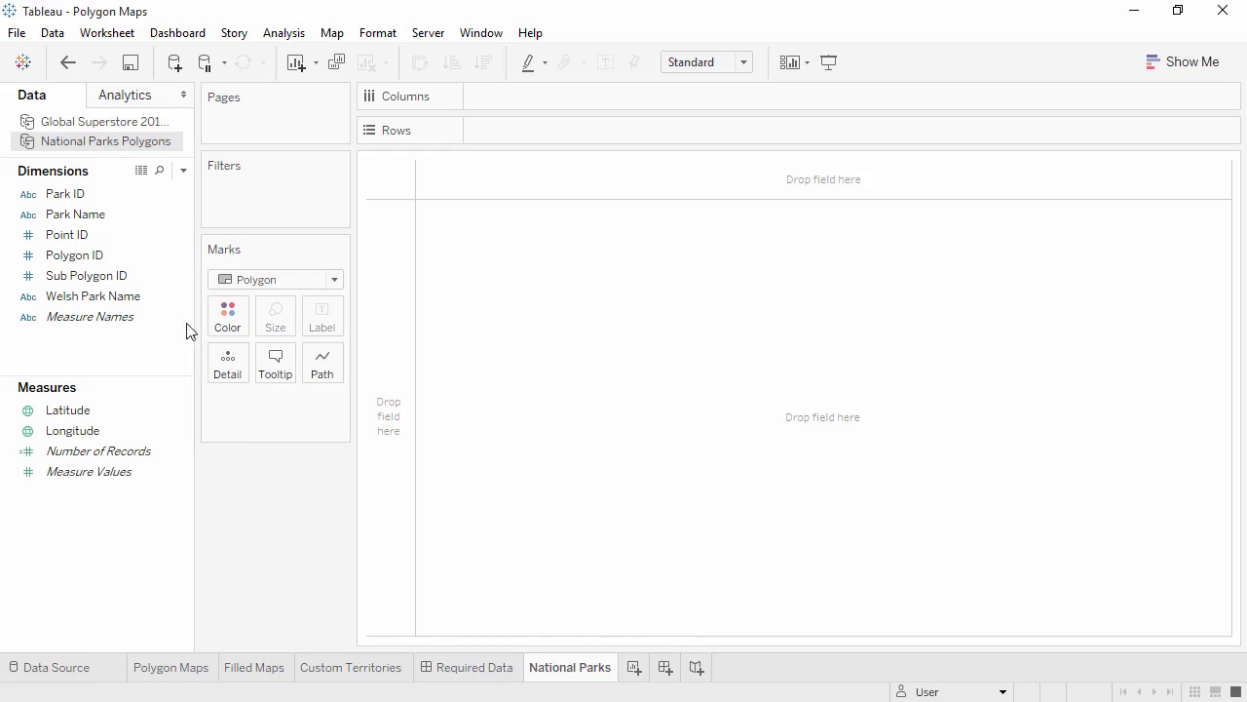
drag(155, 233, 328, 362)
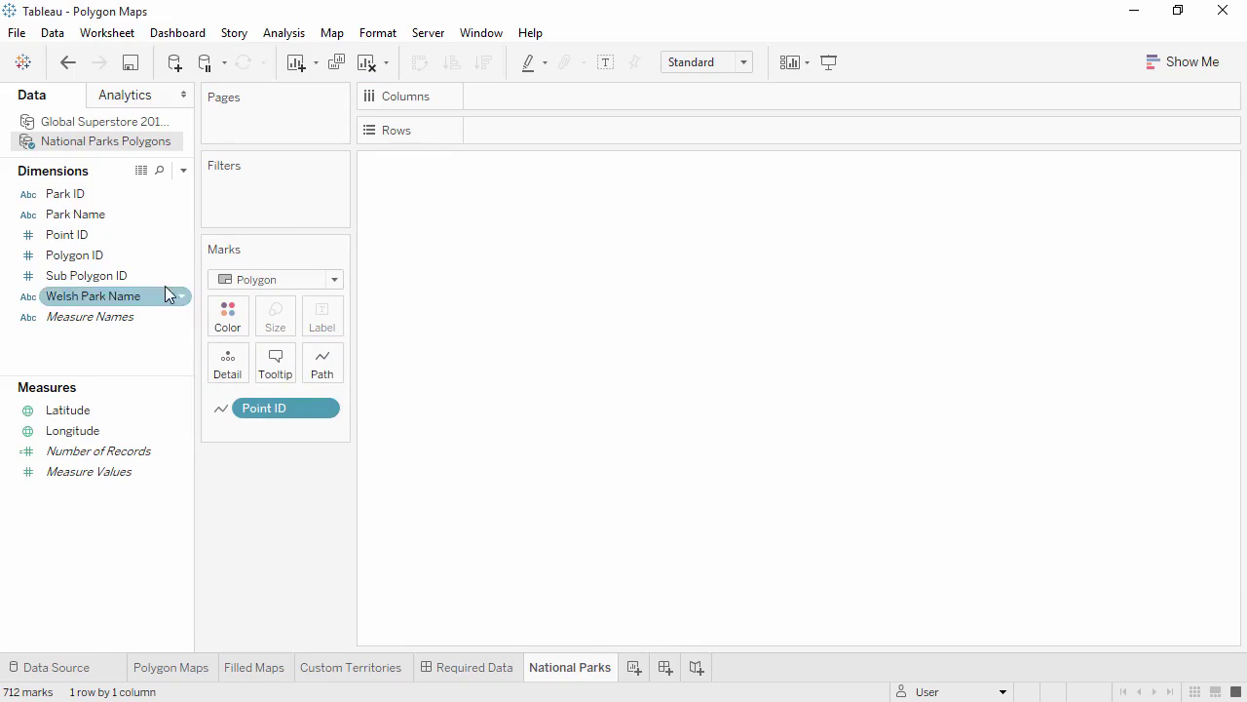
drag(148, 256, 242, 368)
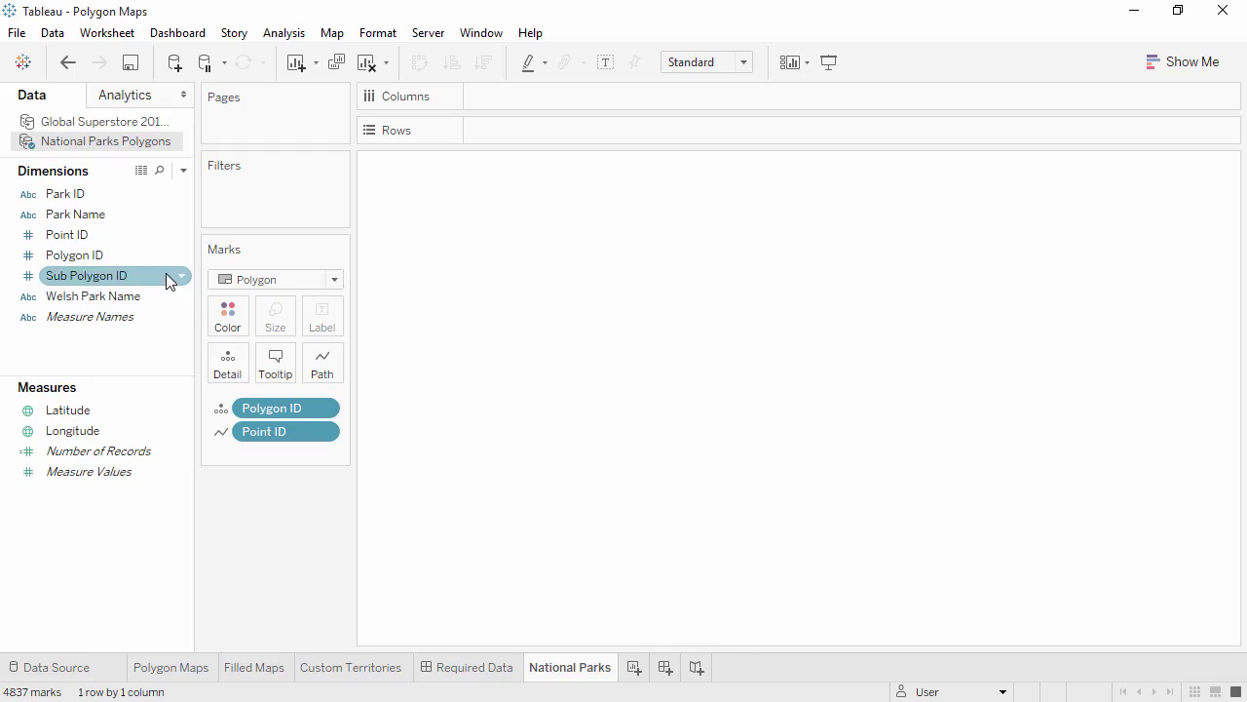
drag(167, 277, 223, 371)
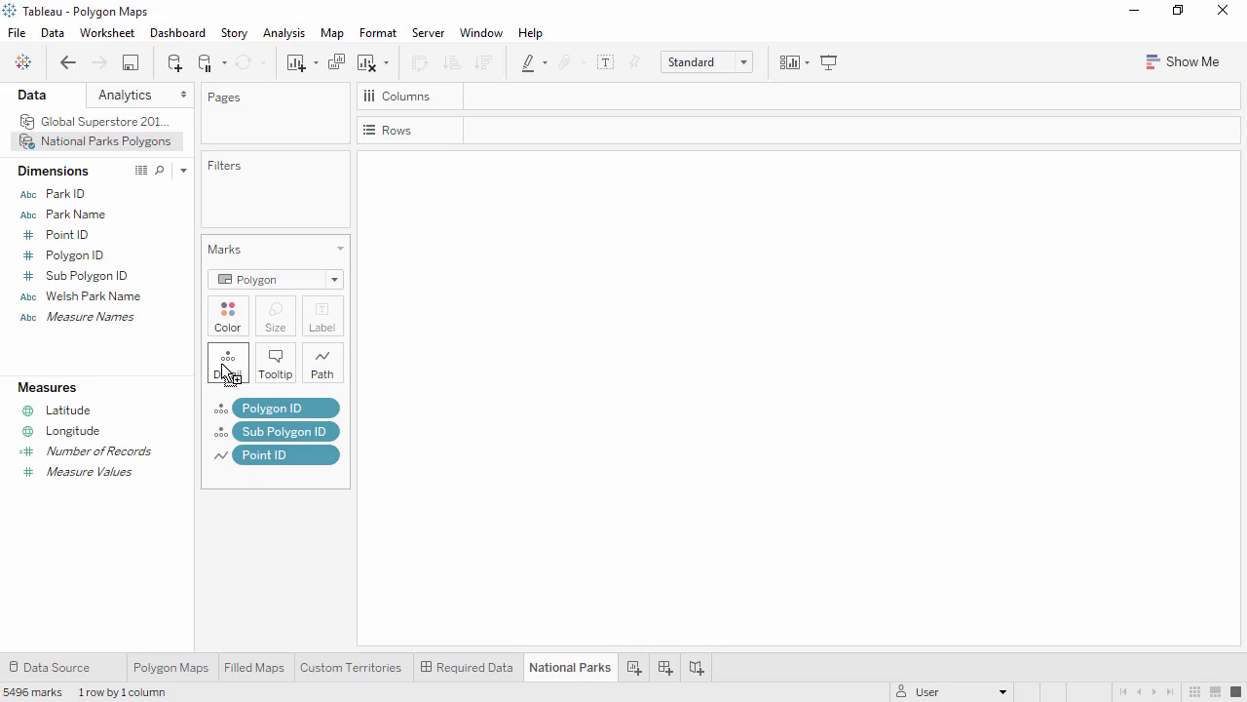
Step: Plot the parks by Latitude and Longitude and colour each polygon by Park Name
double_click(168, 418)
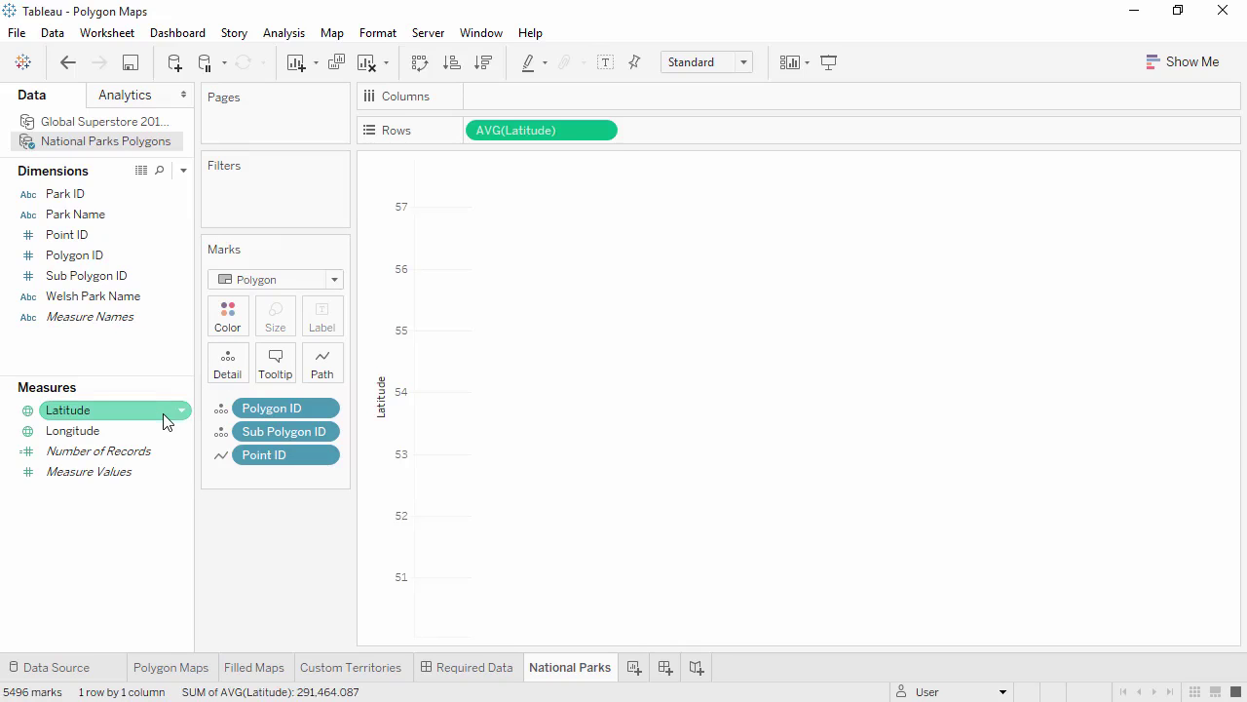
click(149, 431)
double_click(150, 431)
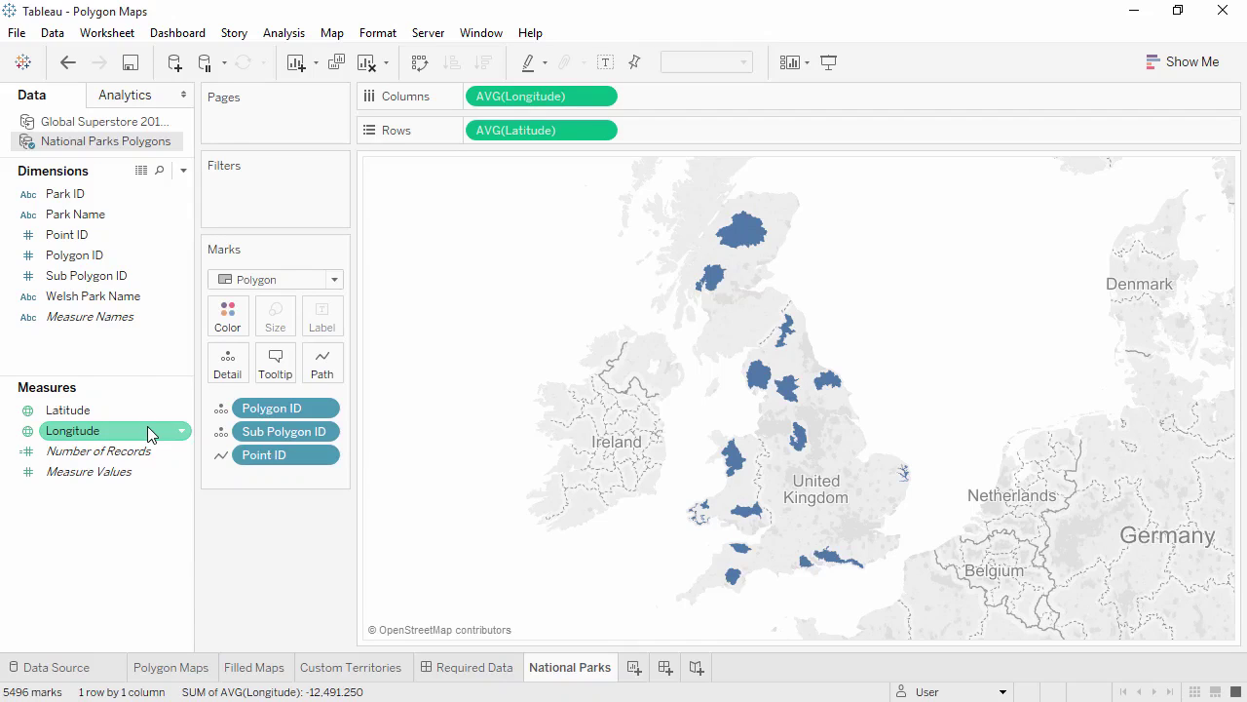
click(107, 222)
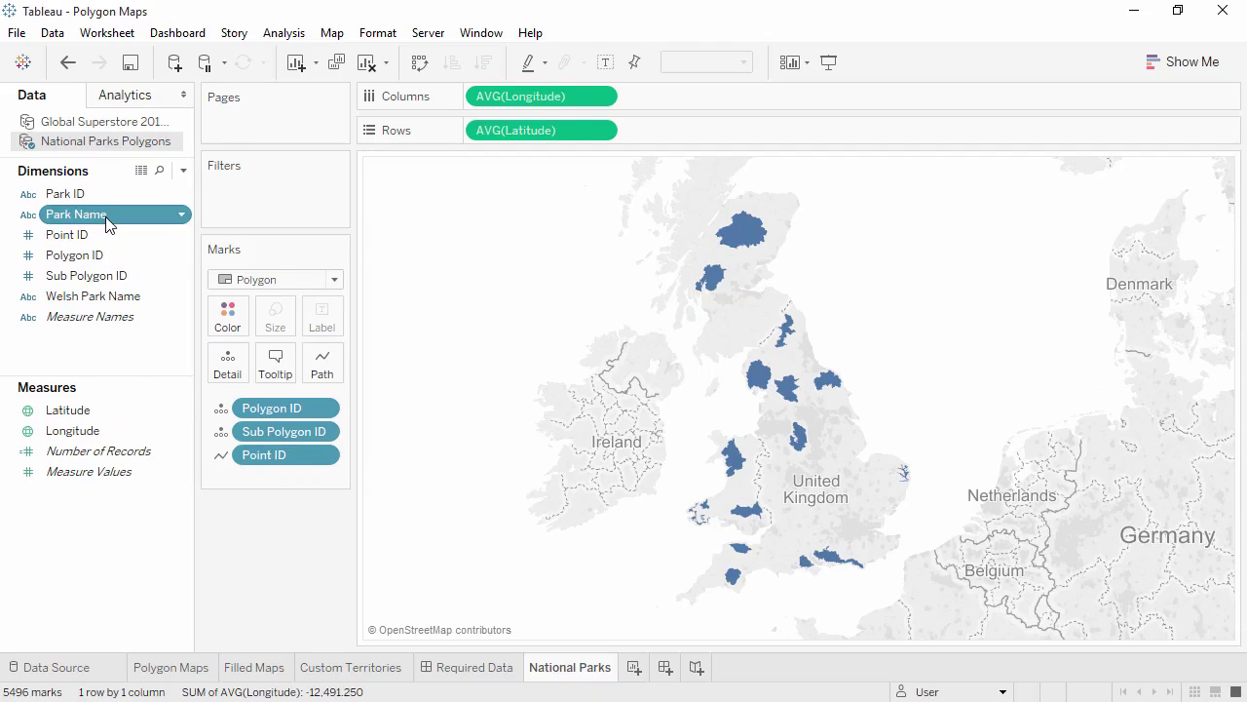
drag(108, 222, 226, 326)
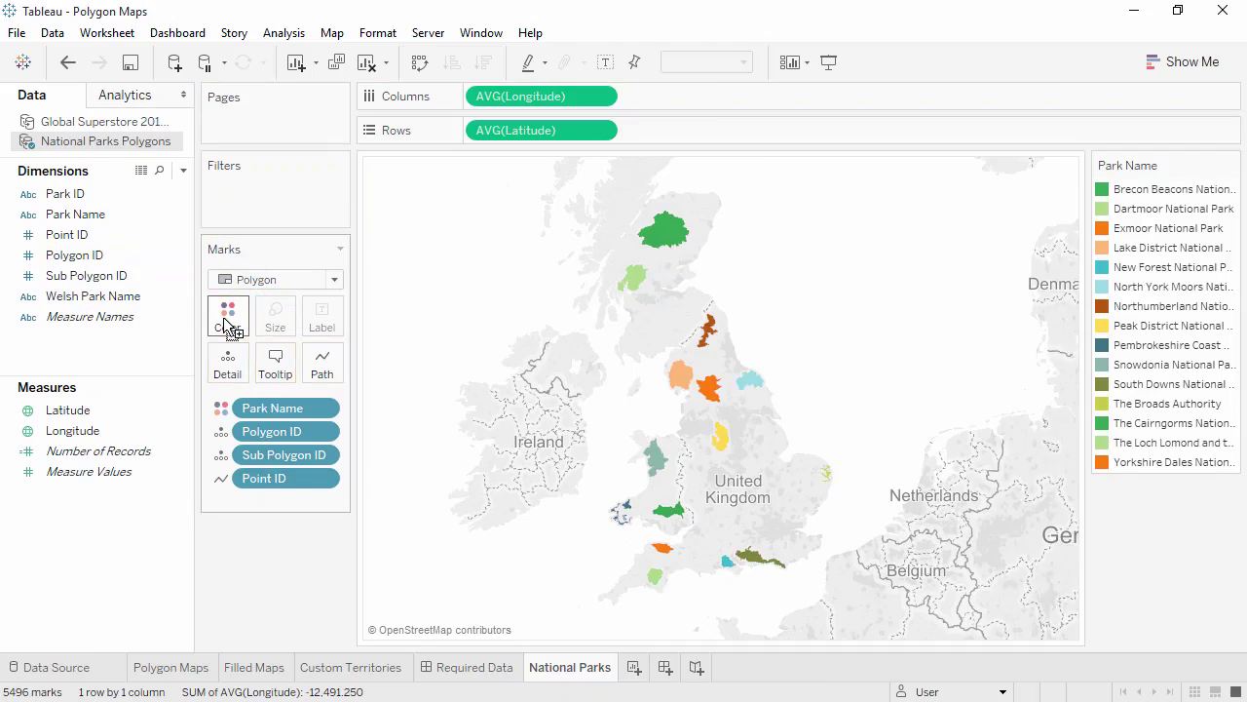